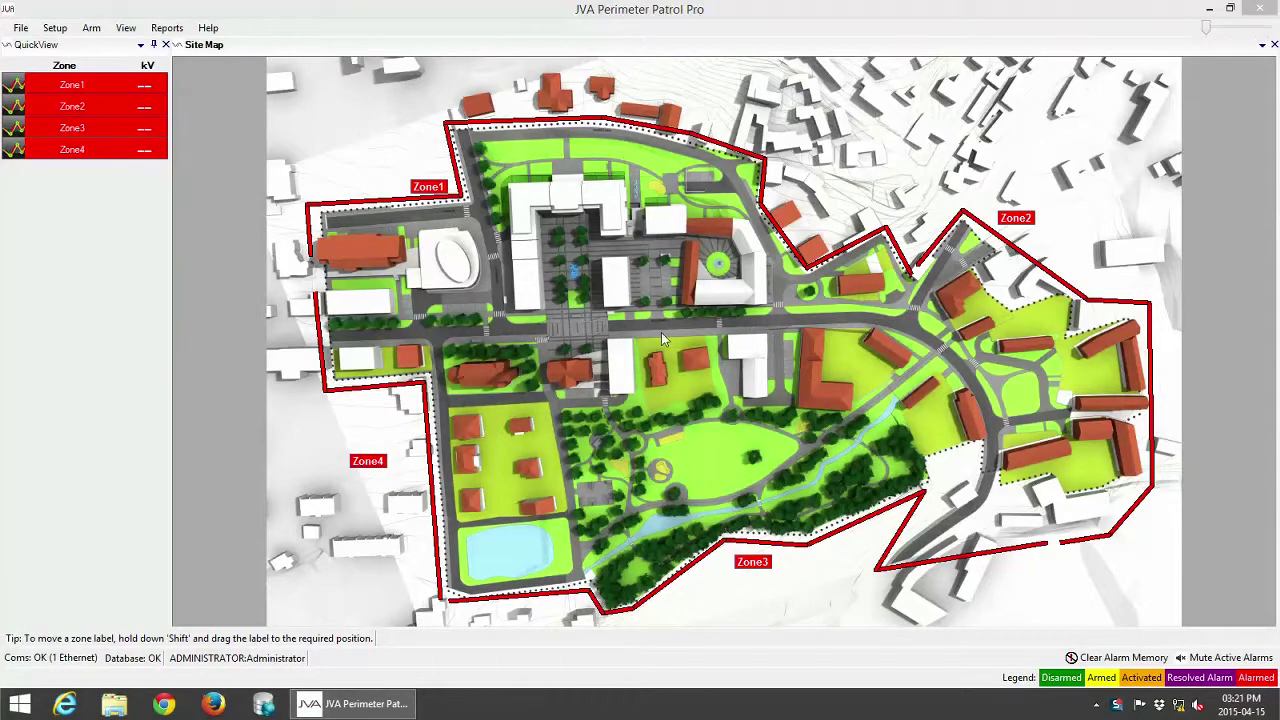
Open System Configuration from the Setup menu.
click(44, 32)
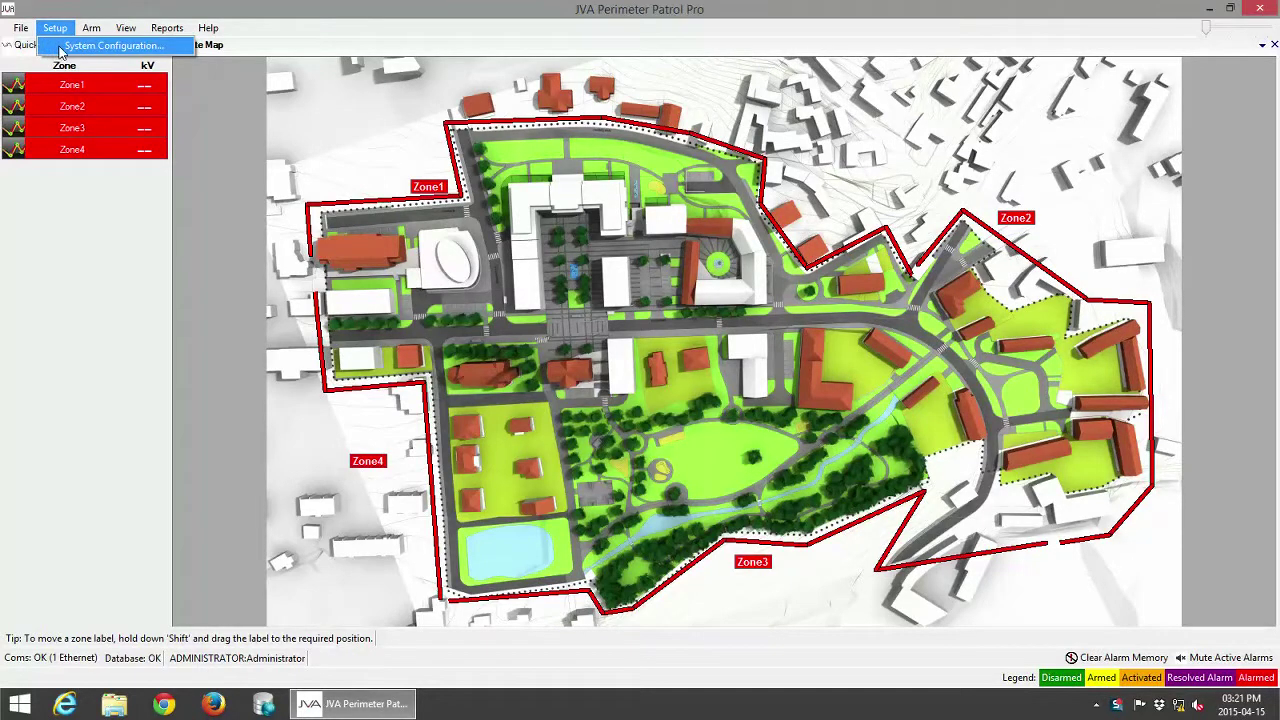
click(62, 47)
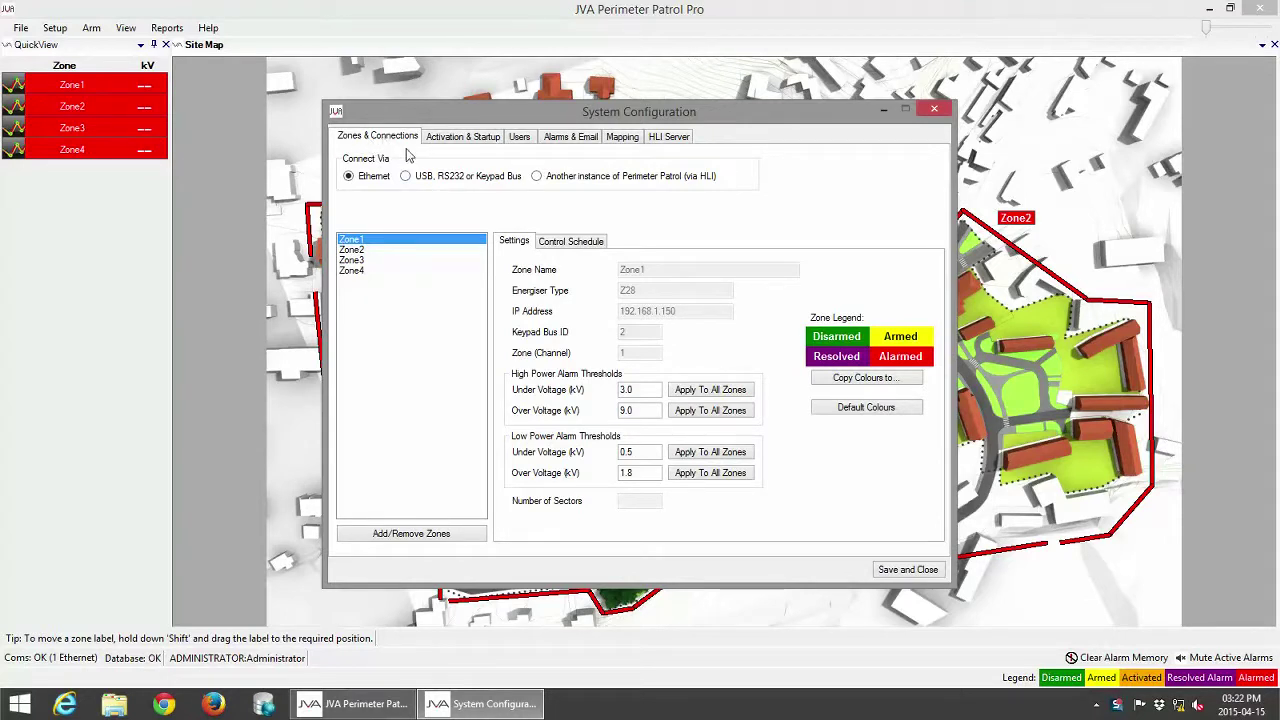
click(520, 138)
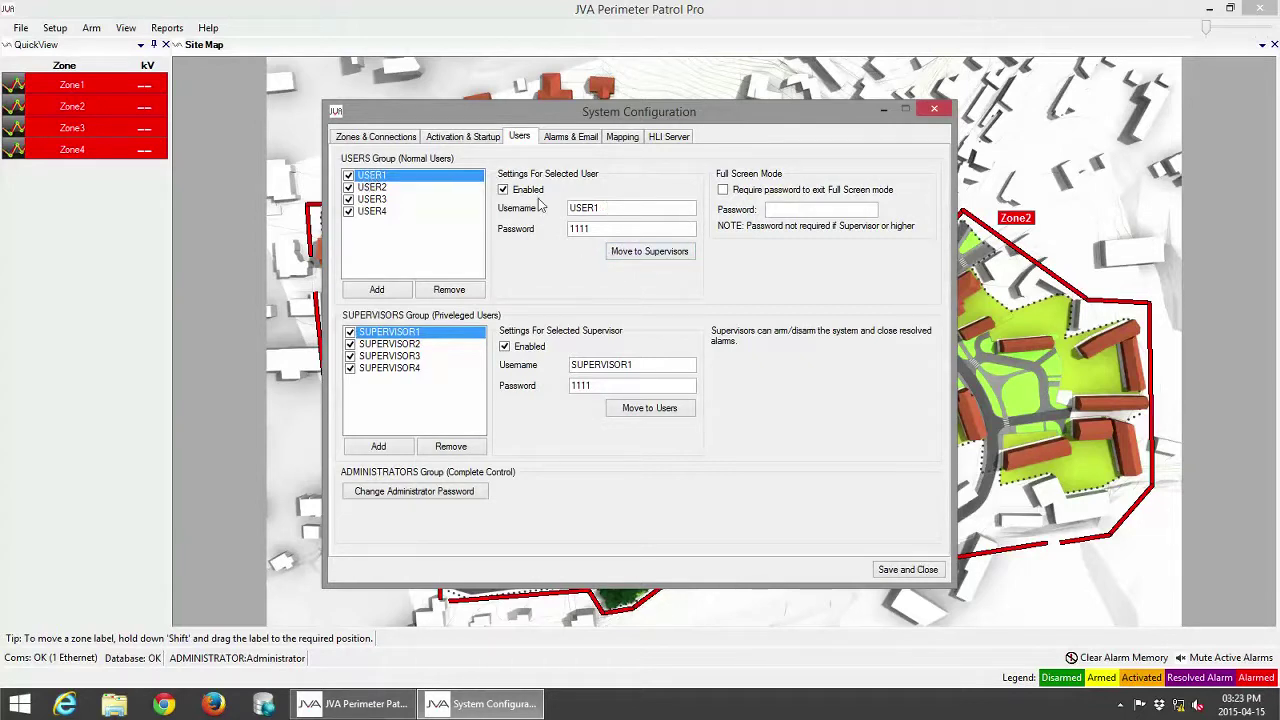
Replace USER1's username with a personal name and enter a new password for it.
click(663, 206)
drag(632, 210, 497, 208)
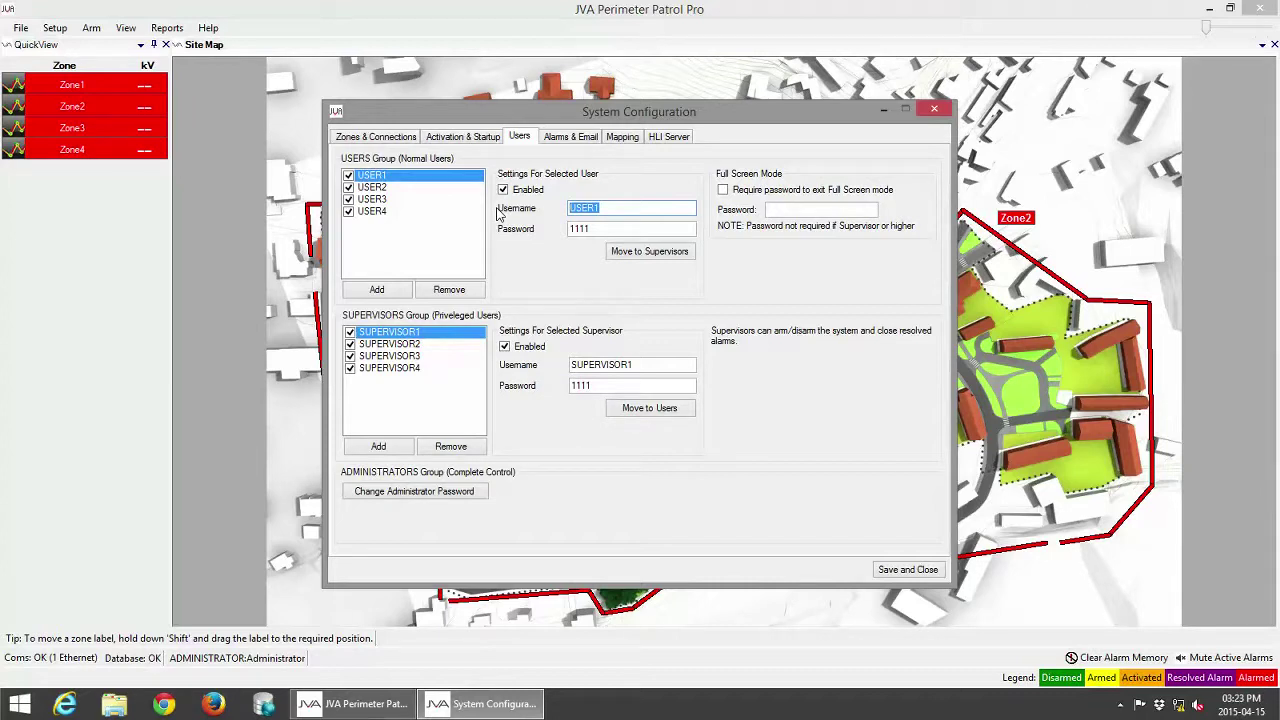
text(John)
click(608, 229)
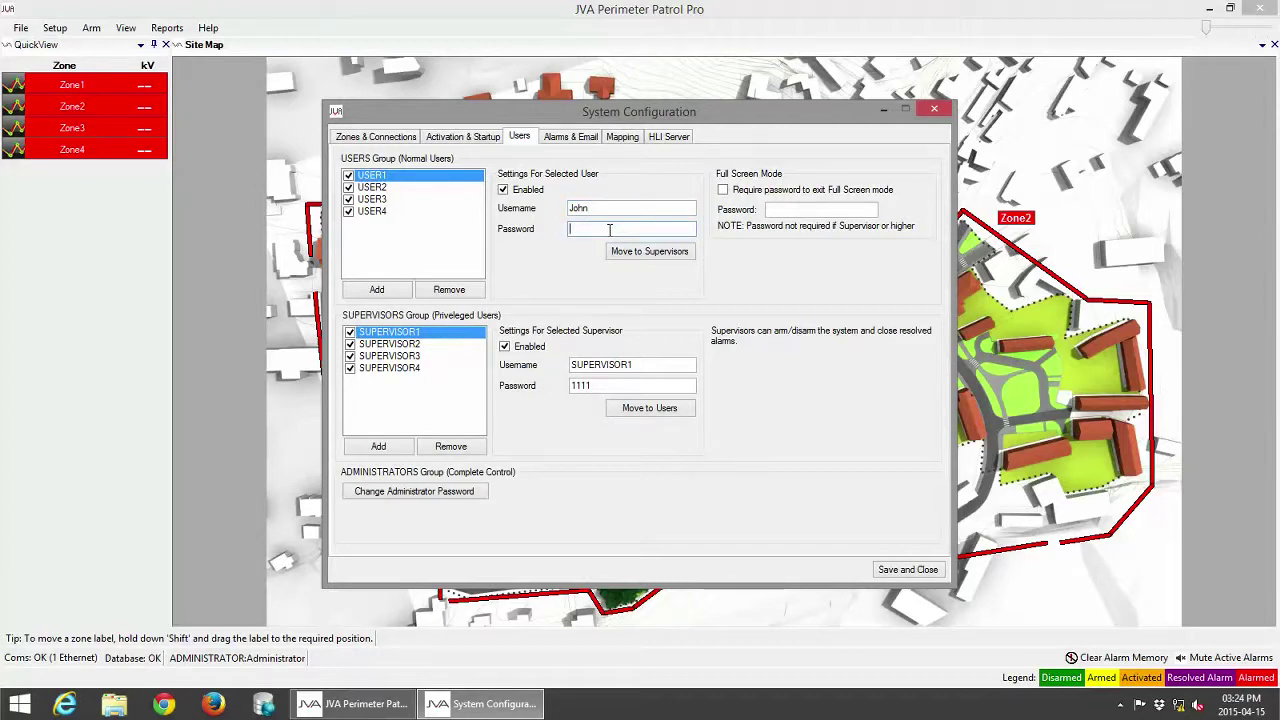
Replace SUPERVISOR1's username and password with new personal values.
double_click(639, 365)
text(Phillip)
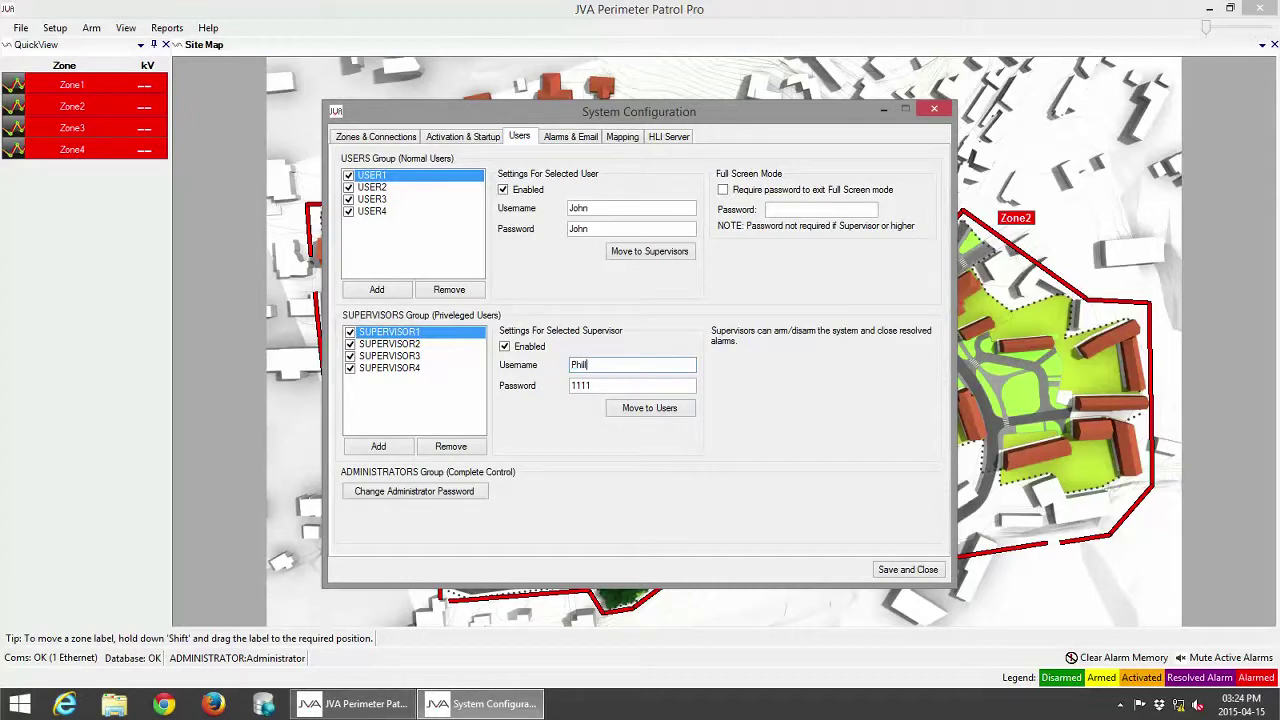
double_click(614, 385)
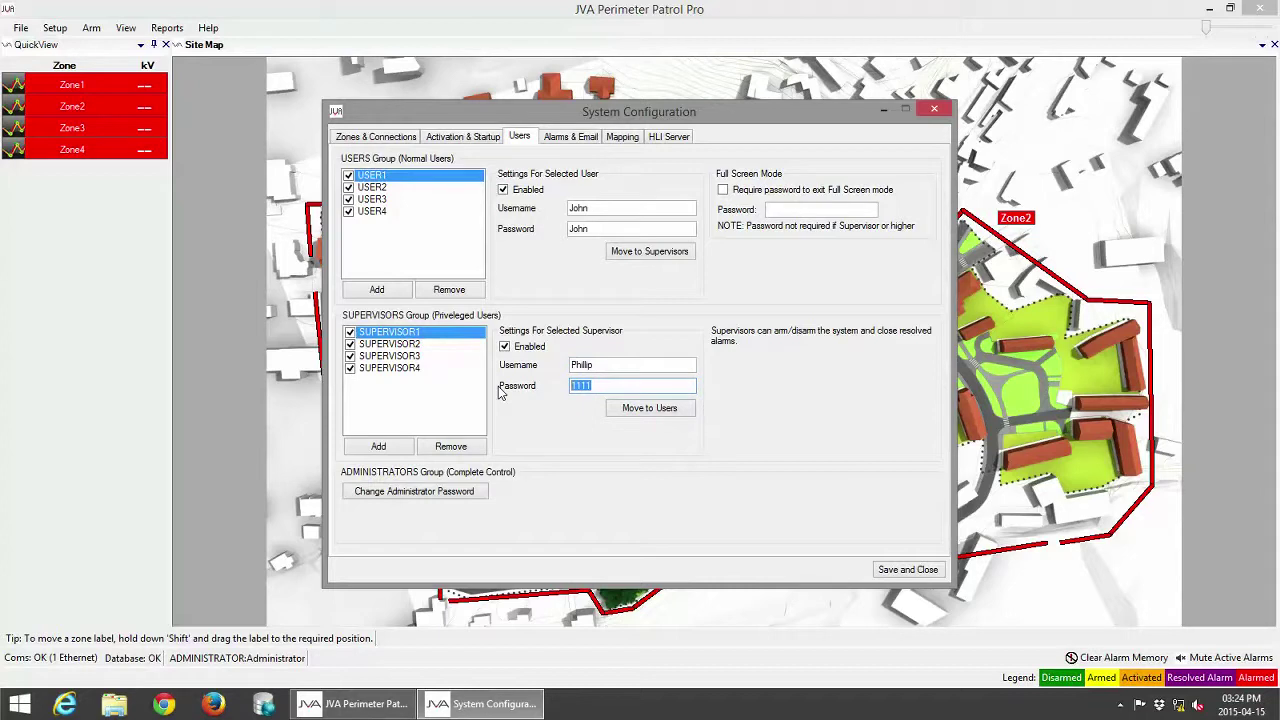
Tick 'Require password to exit Full Screen mode', enter the exit password, then Save and Close.
click(723, 191)
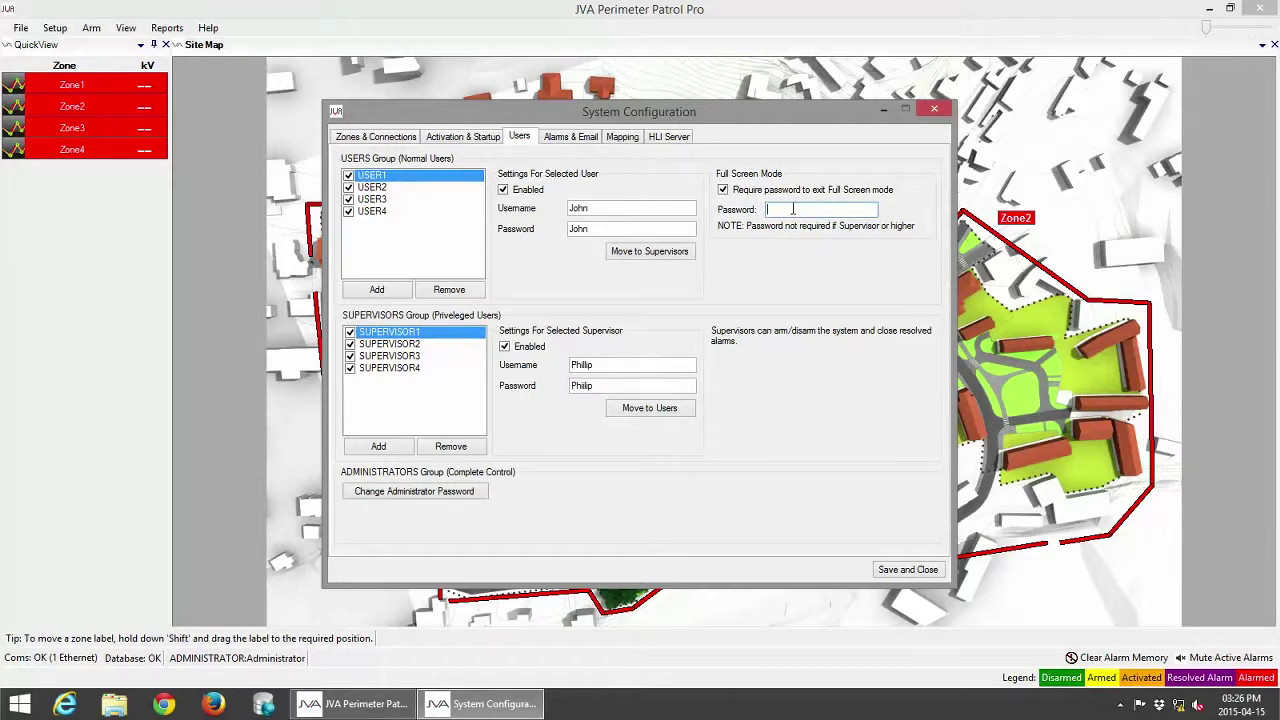
text(a)
key(BackSpace)
key(BackSpace)
key(BackSpace)
key(BackSpace)
text(0)
click(911, 573)
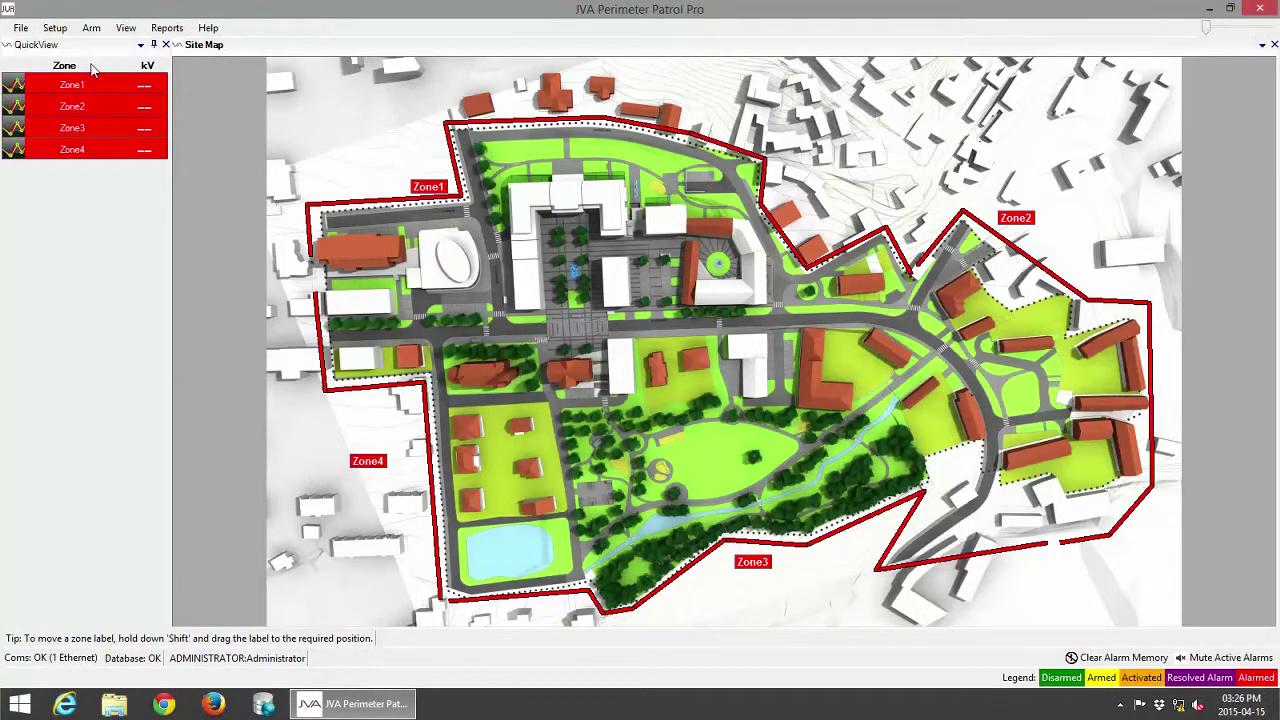
Reopen System Configuration from the Setup menu and show the Users tab.
click(56, 29)
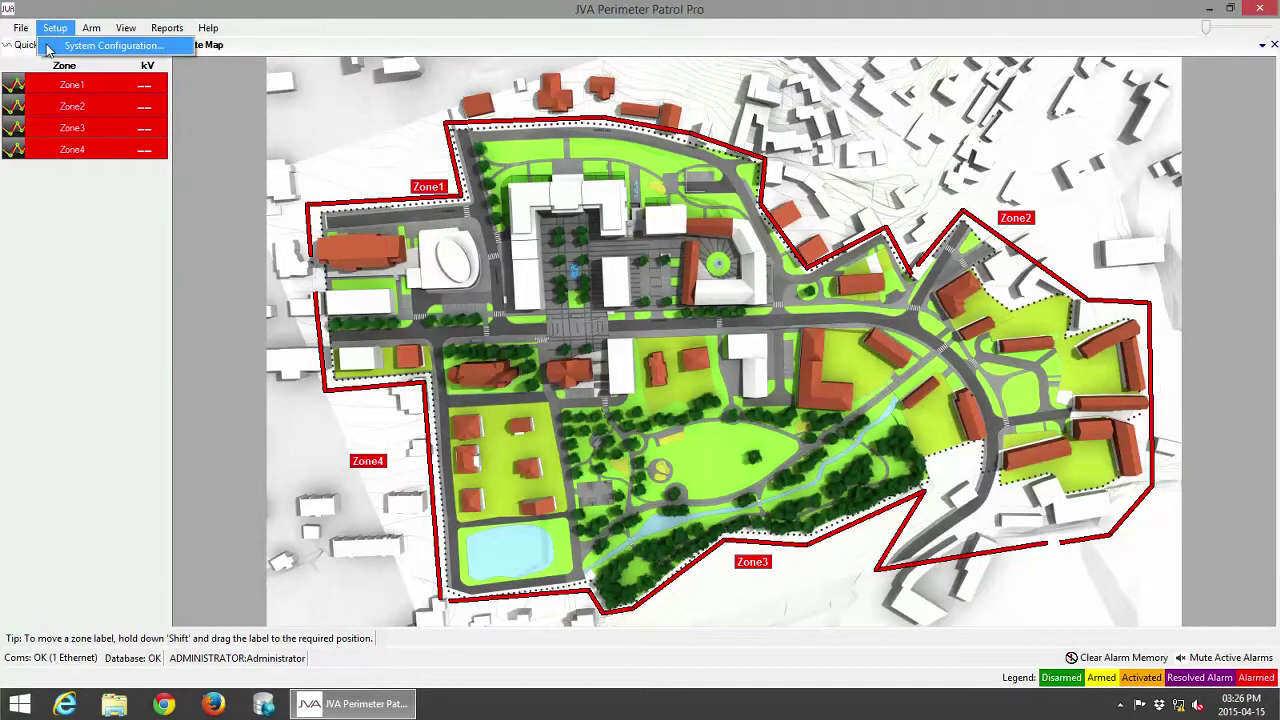
click(48, 47)
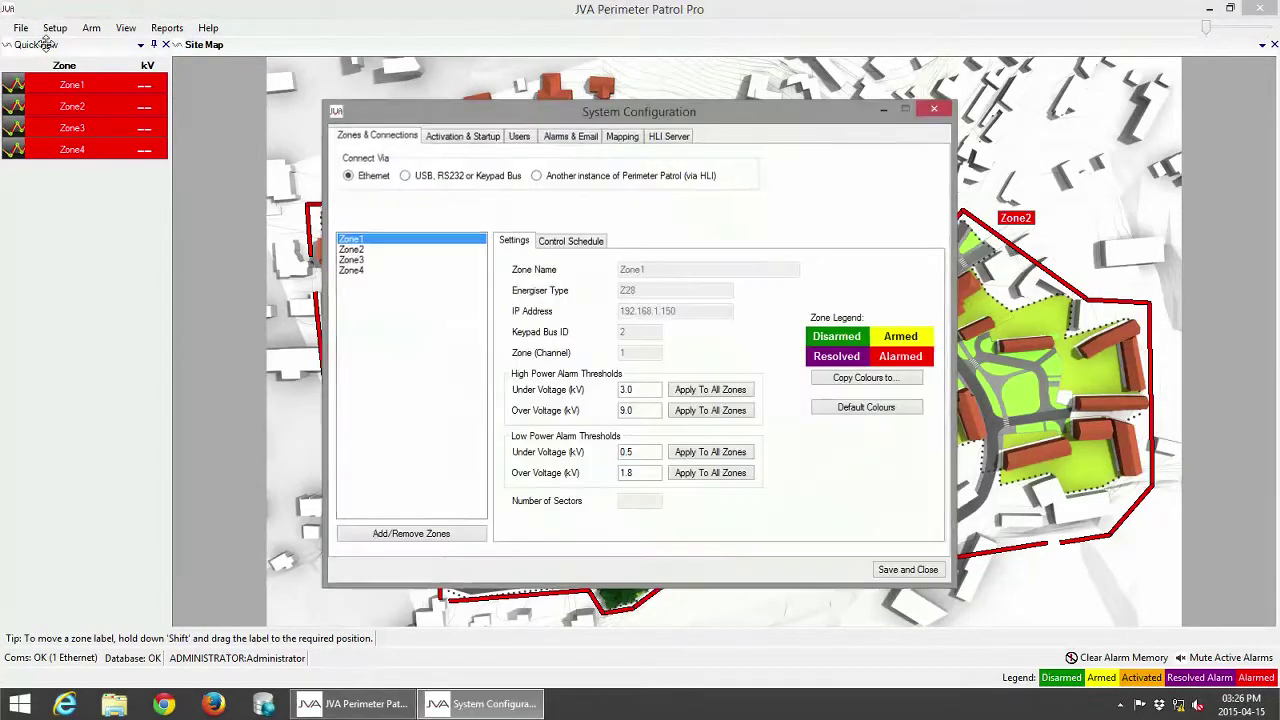
click(520, 137)
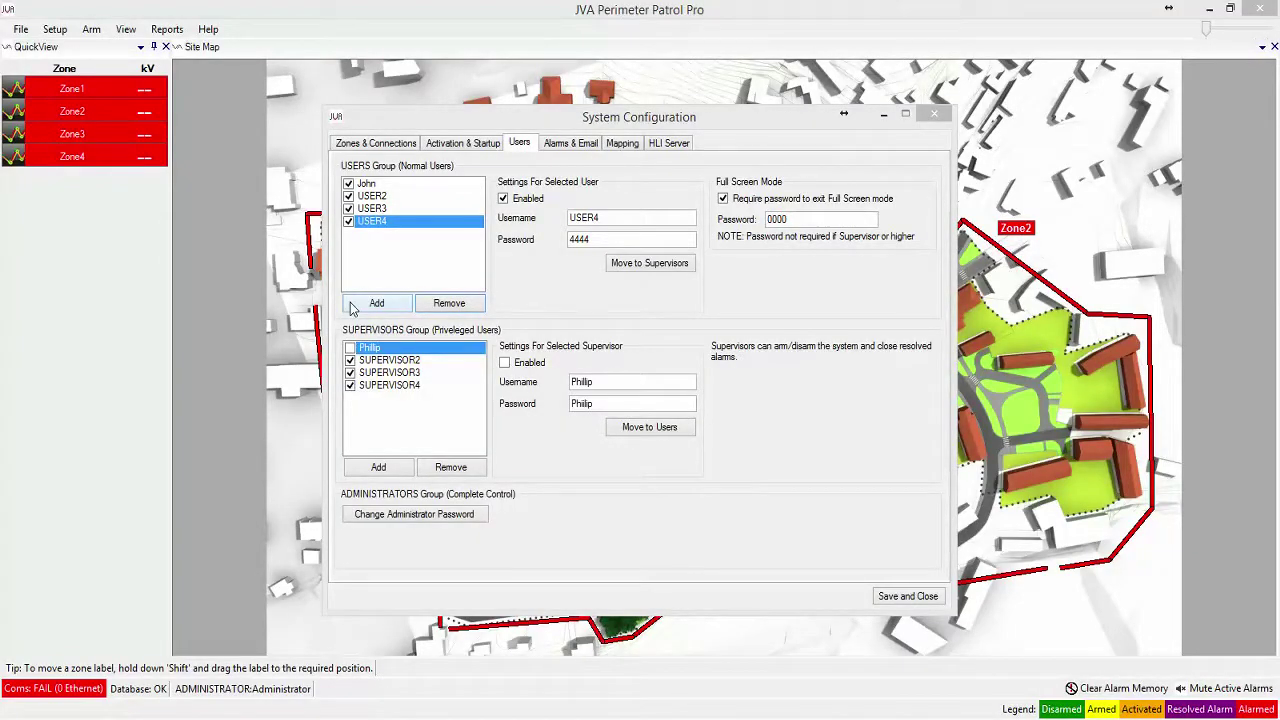
Add a new normal user with username, password and password confirmation in New User Details.
click(351, 308)
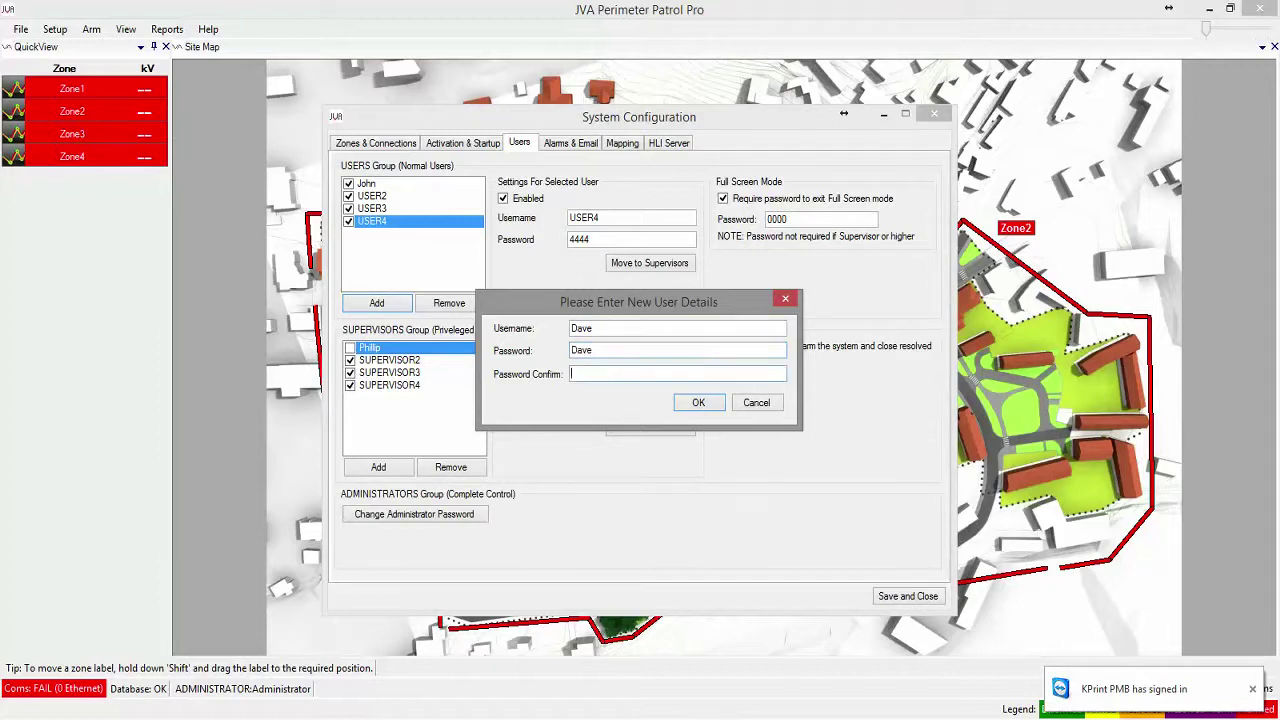
text(e)
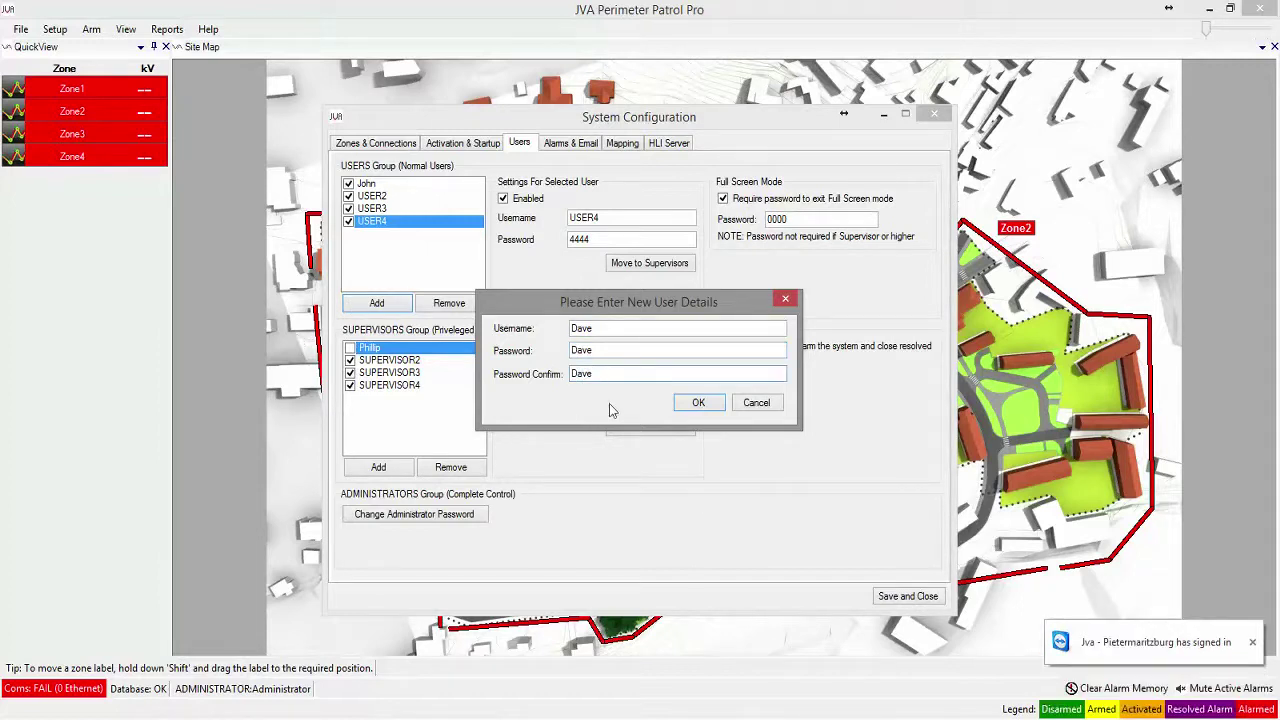
click(688, 405)
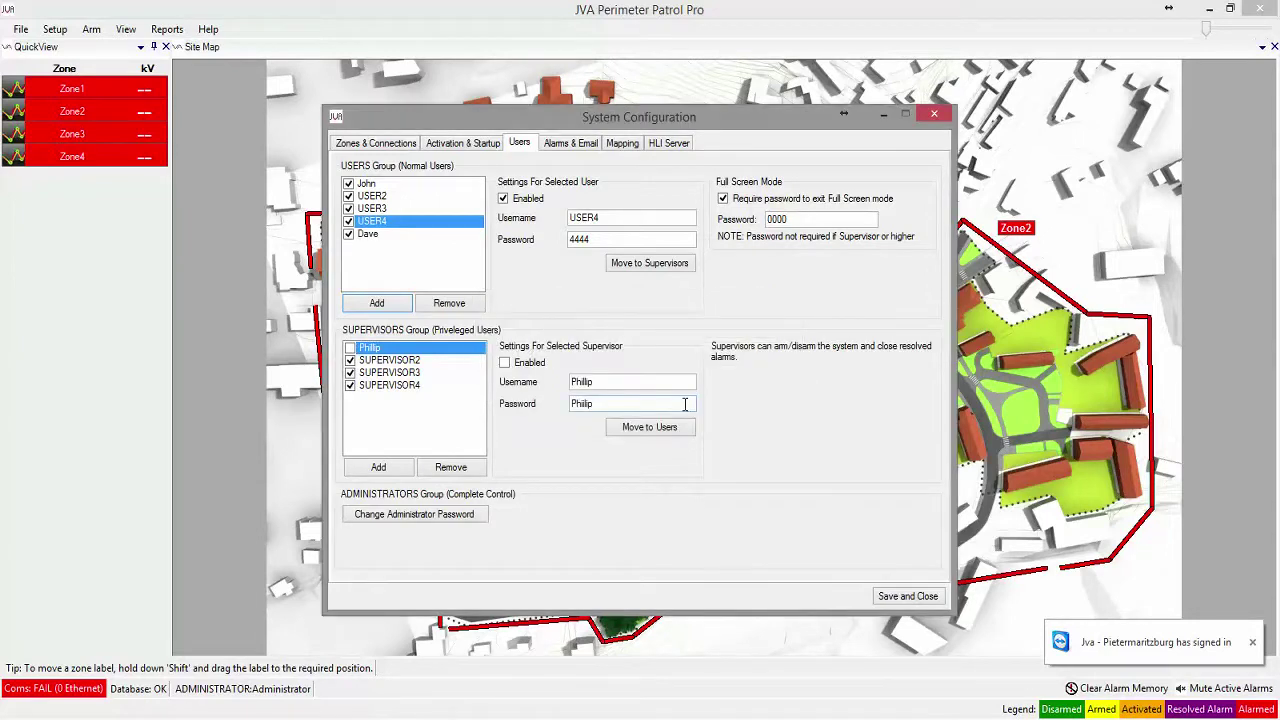
Untick Enabled for the new user, then toggle the first supervisor's Enabled box on and off.
click(369, 236)
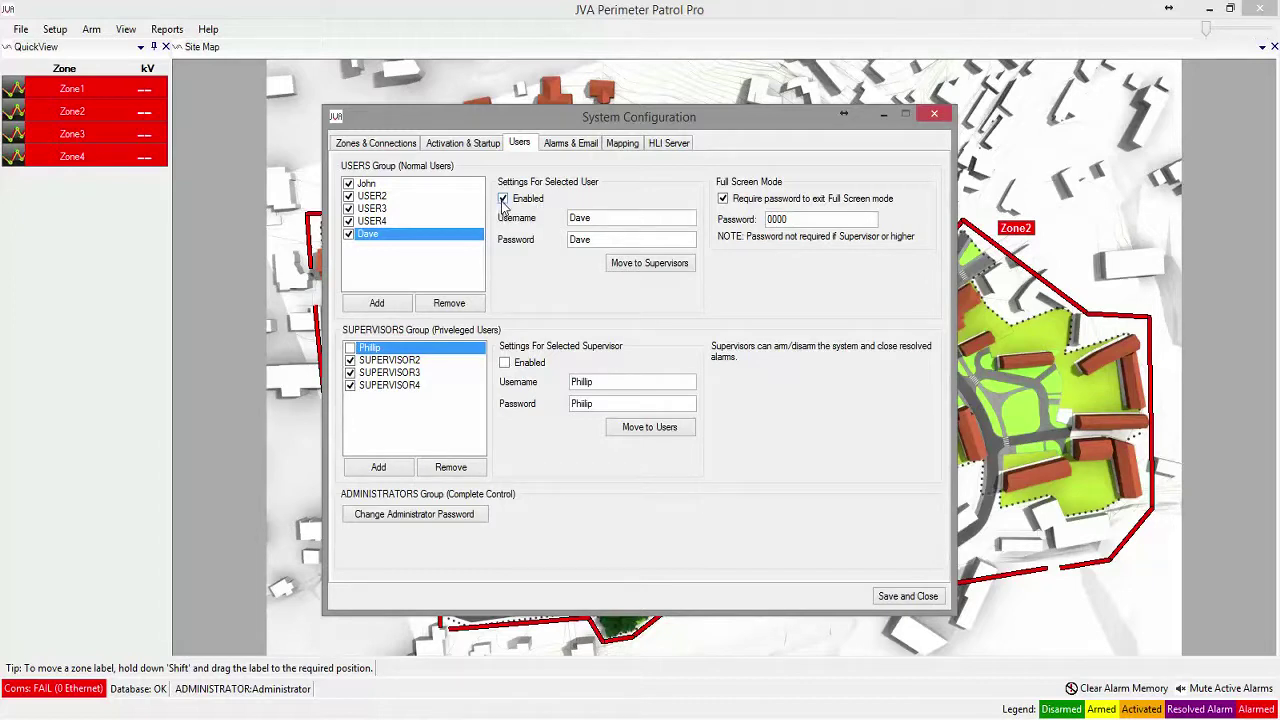
click(503, 199)
click(505, 364)
click(505, 364)
Cancel the Change Administrator Password dialog without changes and switch to Alarms & Email.
click(350, 519)
drag(593, 312, 677, 470)
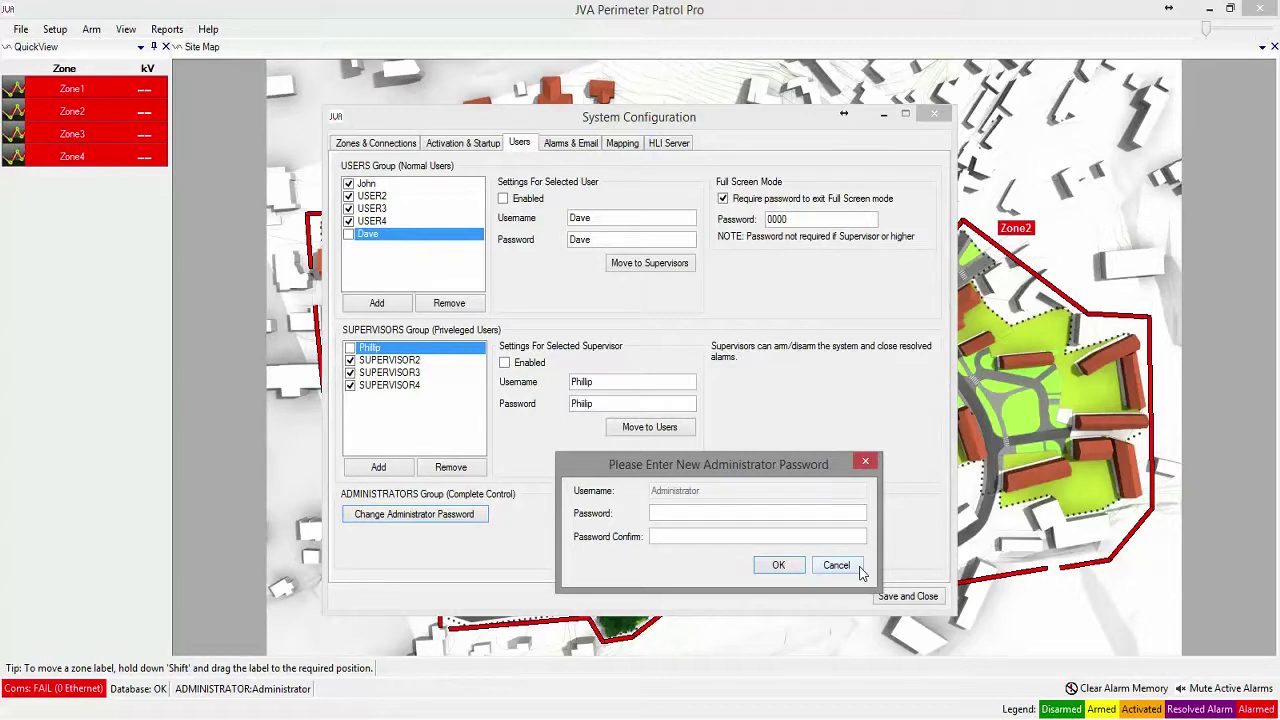
click(858, 567)
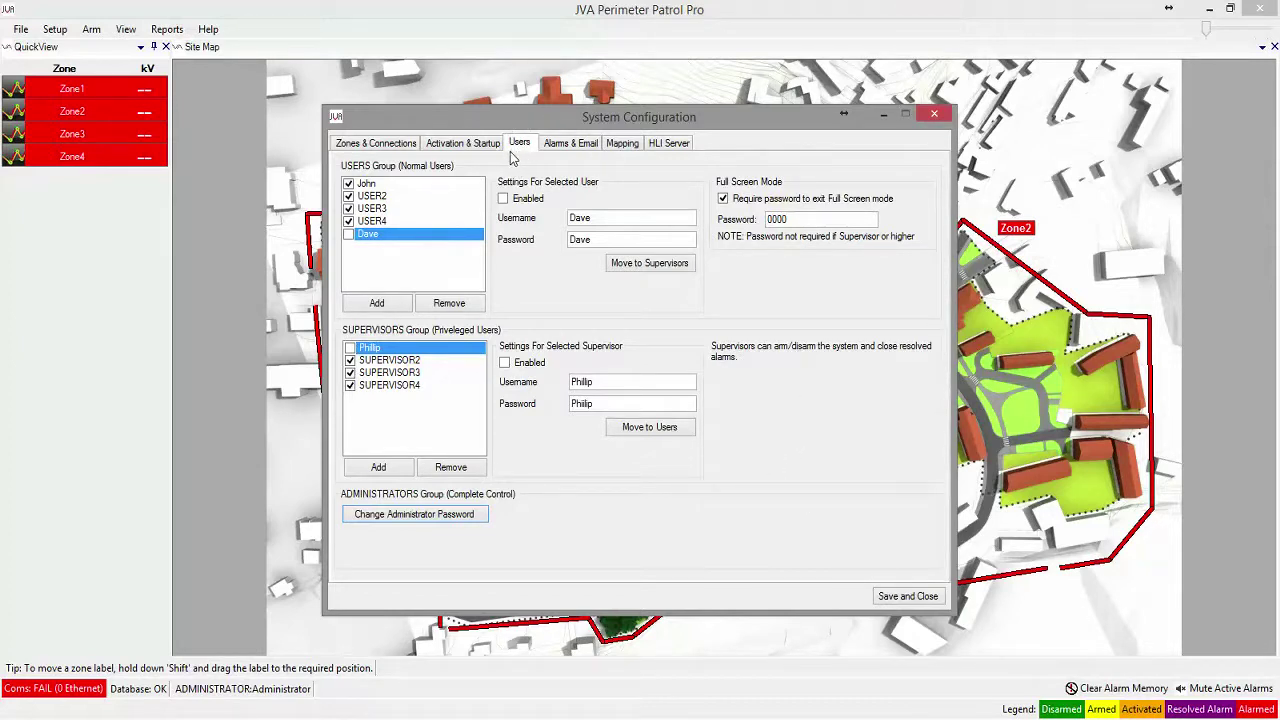
click(571, 146)
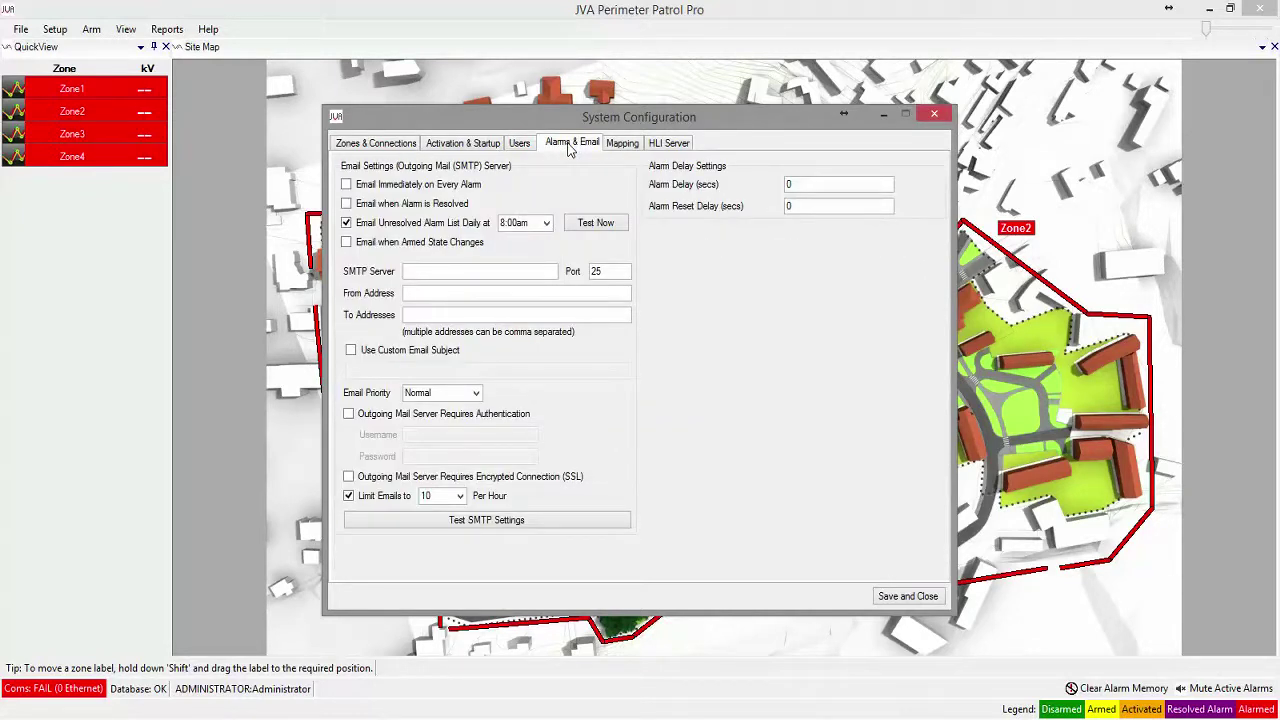